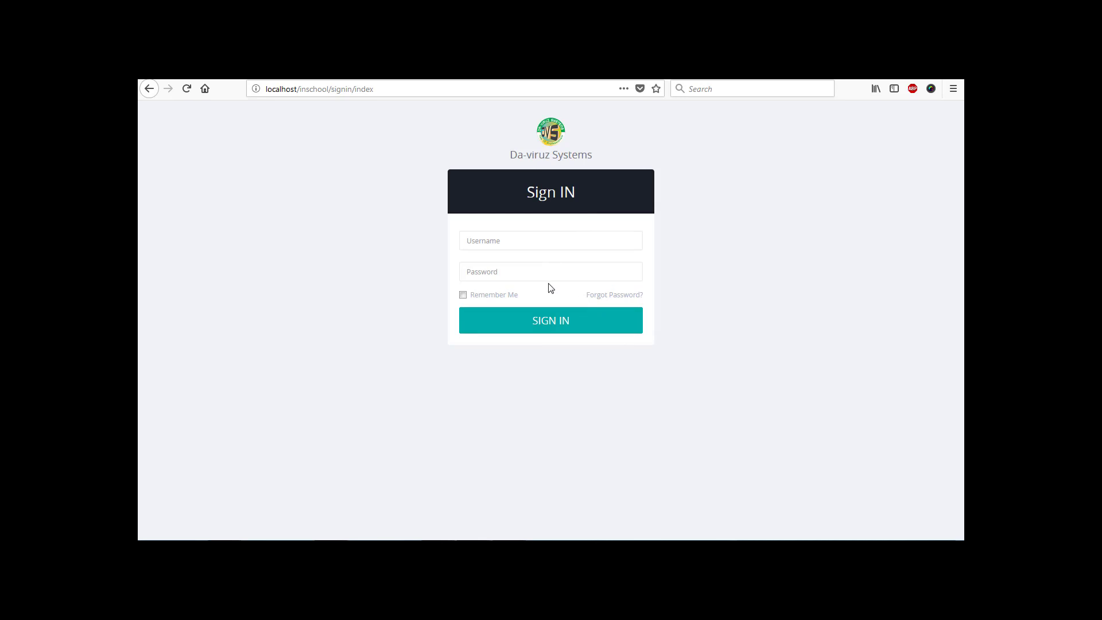
Submit the sign-in form with the username and password empty, and dismiss the validation alert
left_click(555, 324)
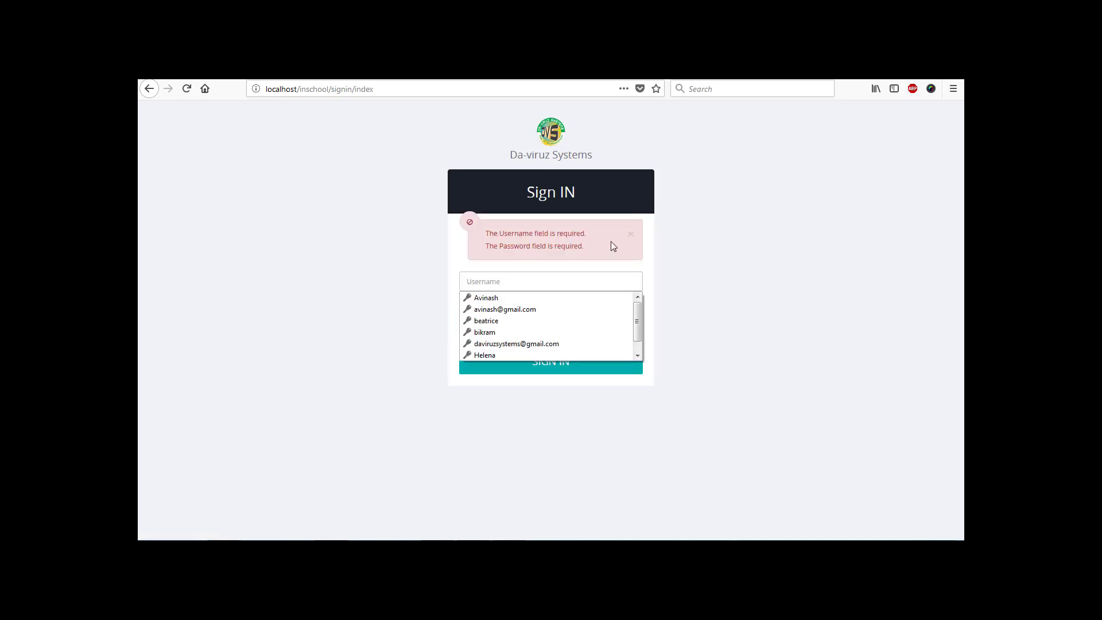
left_click(630, 235)
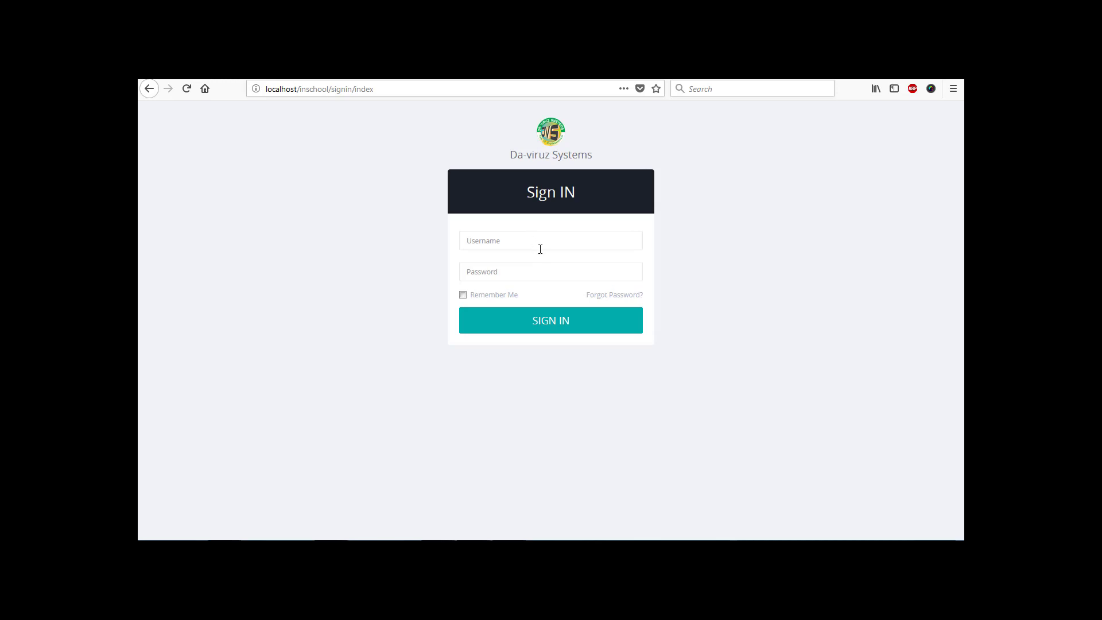
Sign in to the dashboard with a saved account's username and password, and sign back out
left_click(540, 249)
left_click(499, 257)
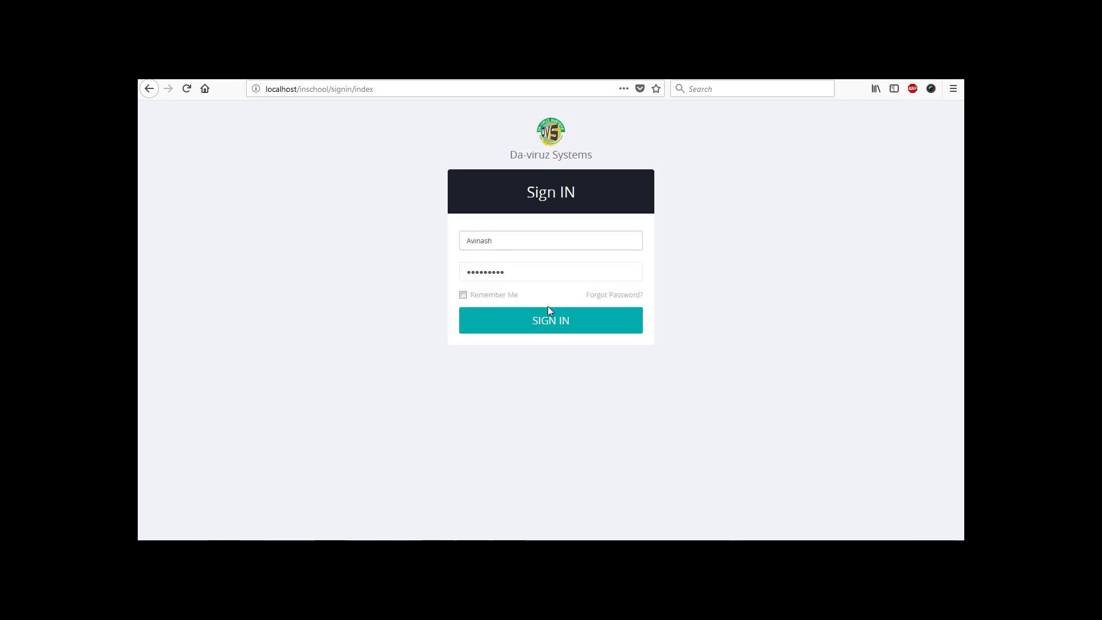
left_click(550, 321)
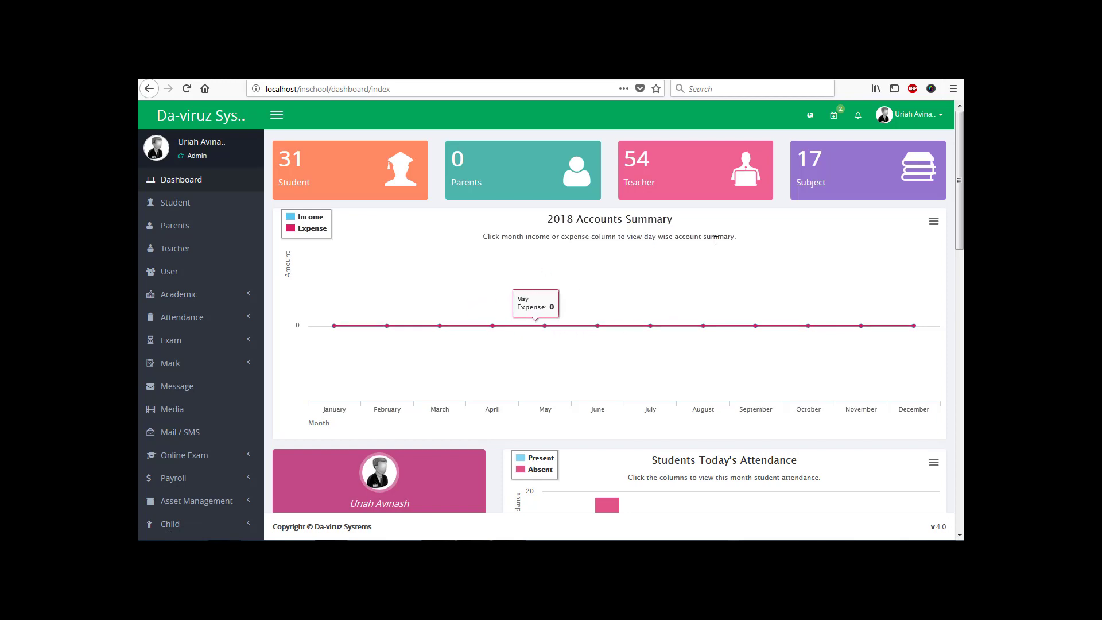
left_click(912, 114)
left_click(877, 195)
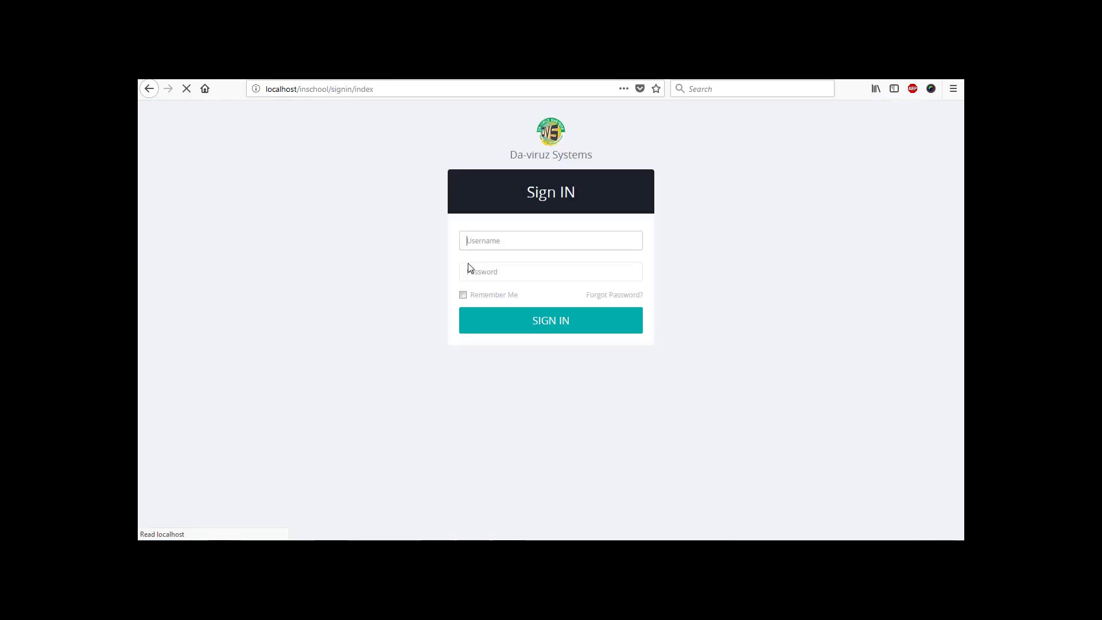
Submit the empty sign-in form again and close the required-field alert
left_click(528, 319)
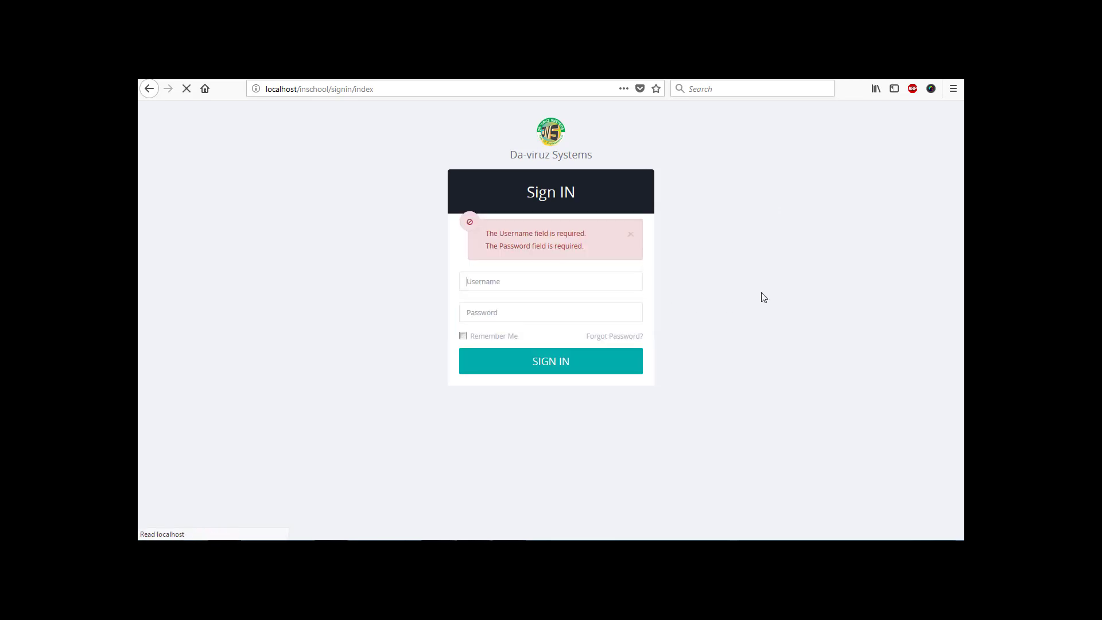
left_click(637, 250)
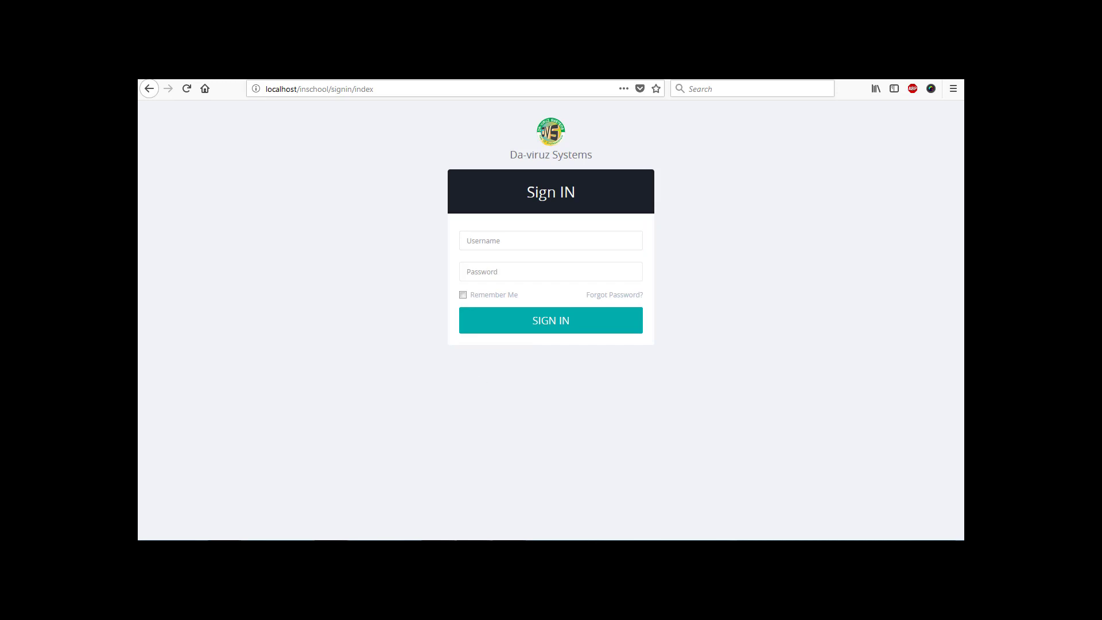
key("super+e")
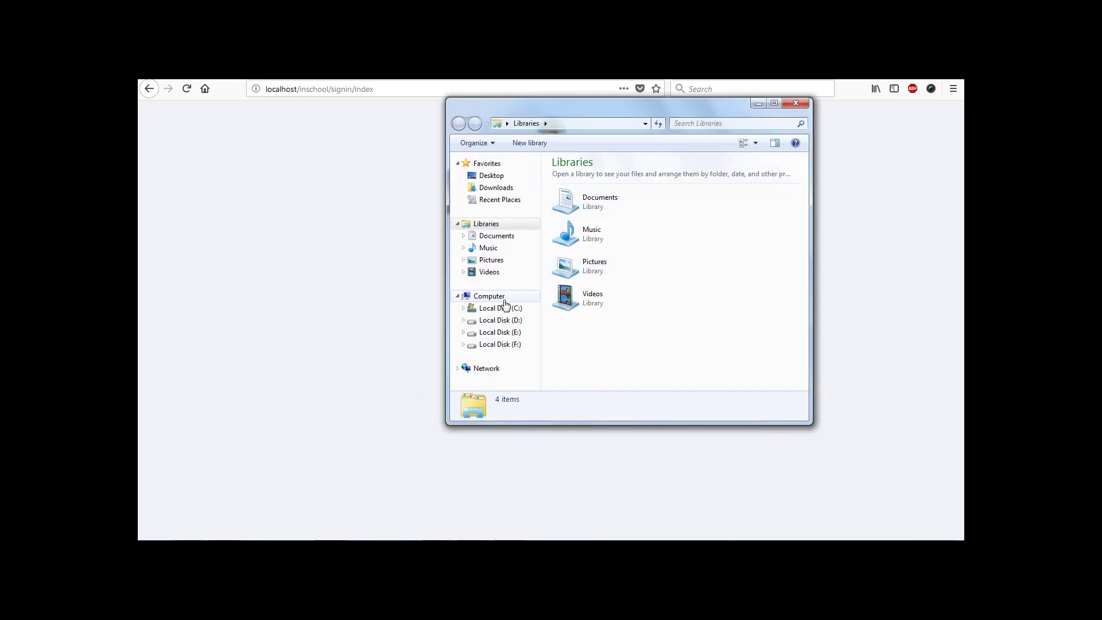
left_click(505, 311)
double_click(577, 177)
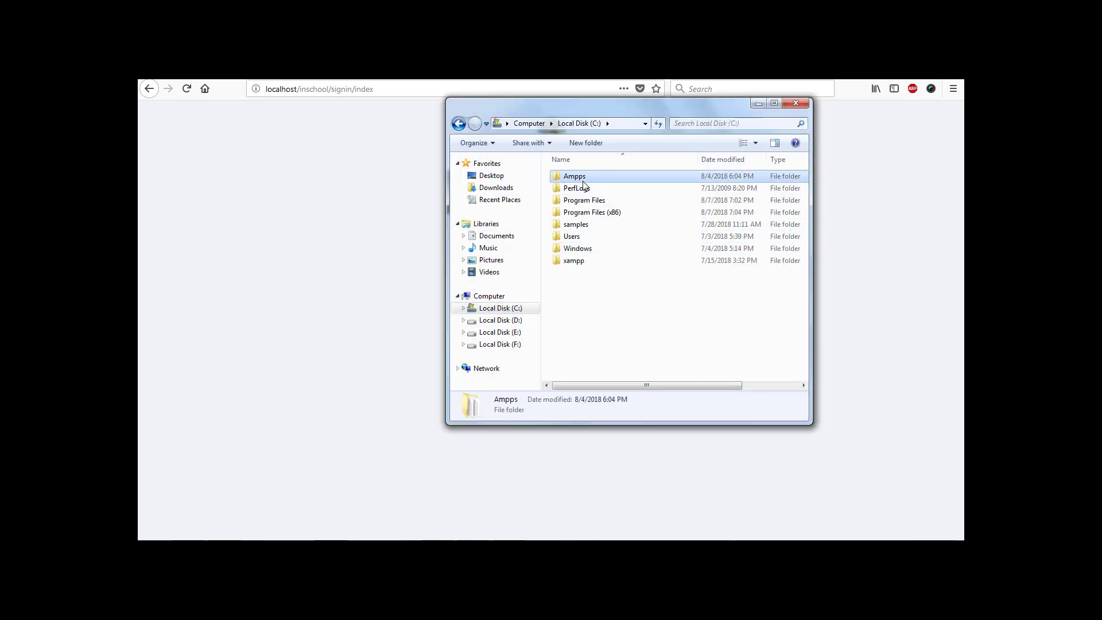
double_click(568, 294)
left_click(674, 255)
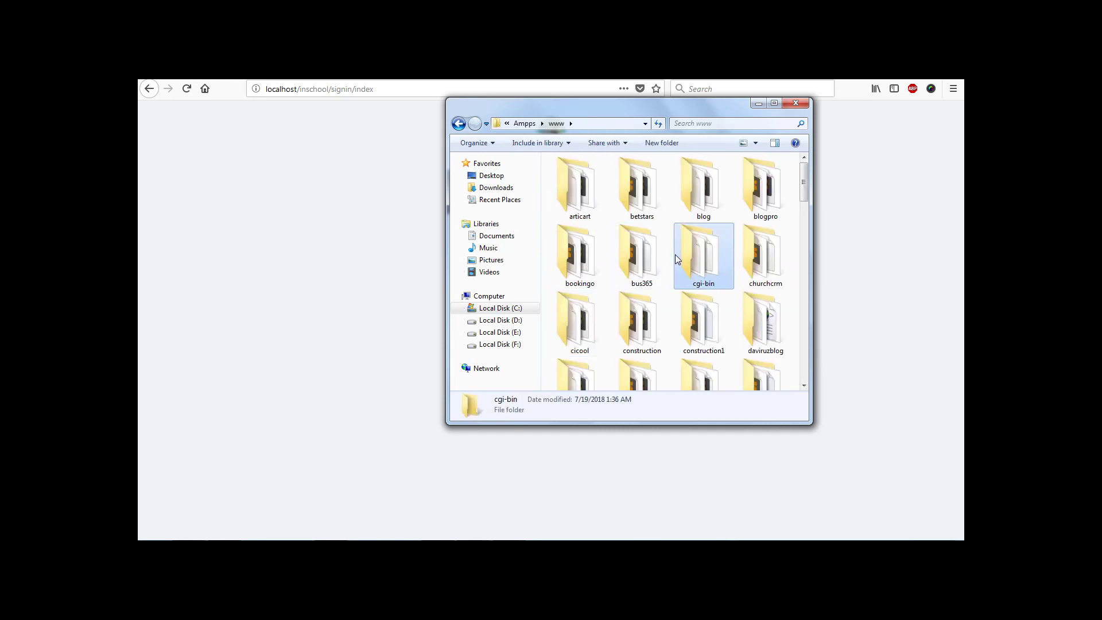
key("i")
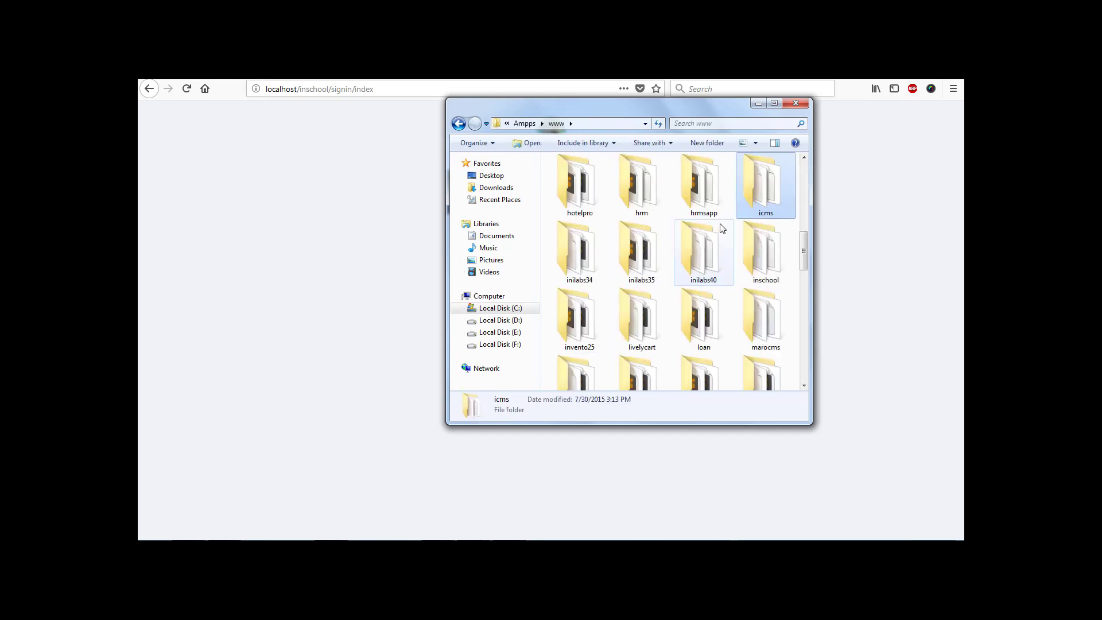
double_click(767, 266)
double_click(569, 213)
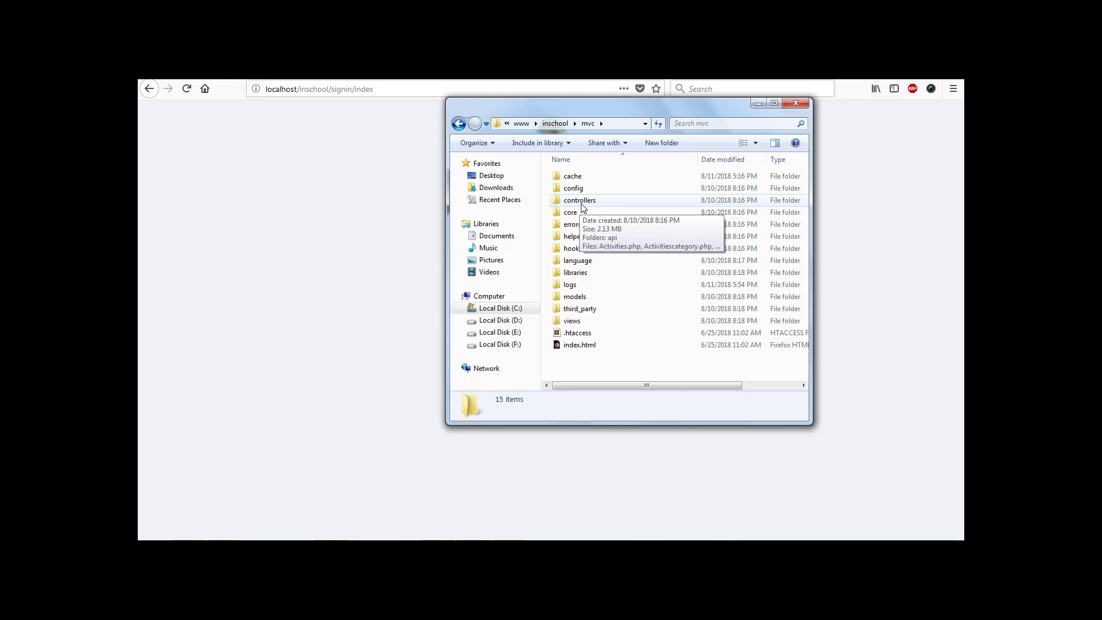
Open Signin.php from the controllers folder in the code editor
double_click(581, 201)
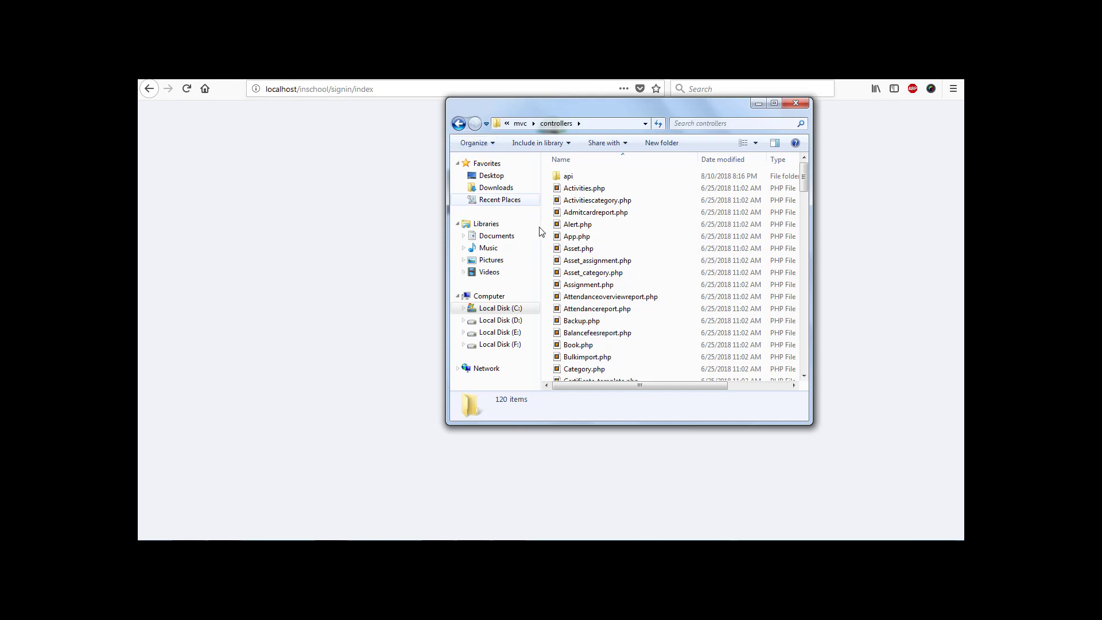
left_click(583, 263)
key("s")
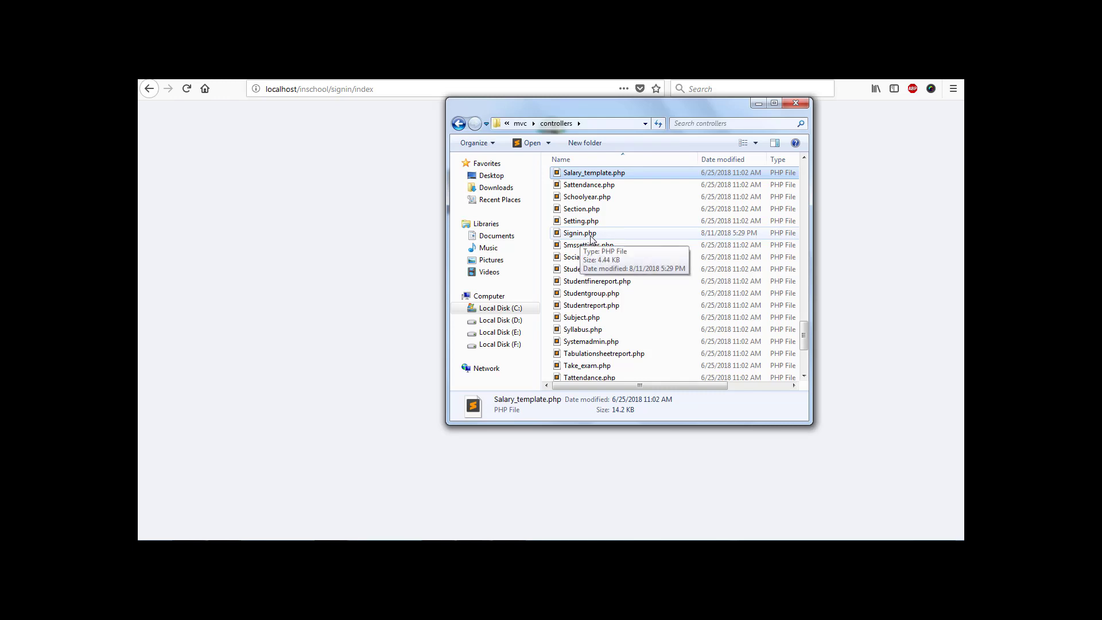
double_click(590, 236)
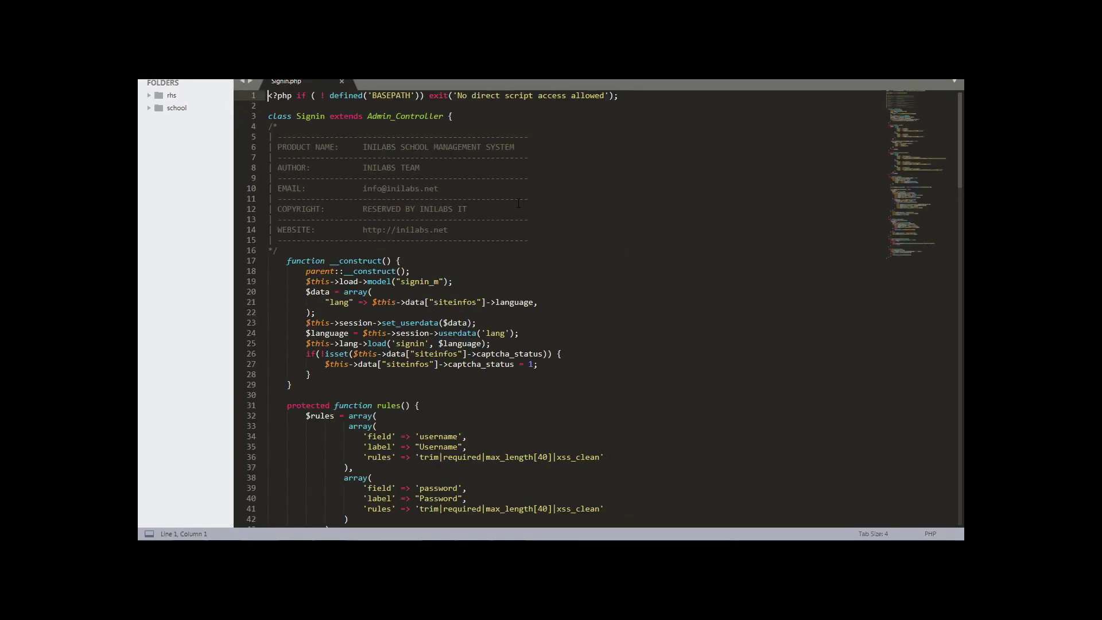
Remove "required|" from the username field's validation rules in the rules() function and save Signin.php
scroll(535, 199, "down", 3)
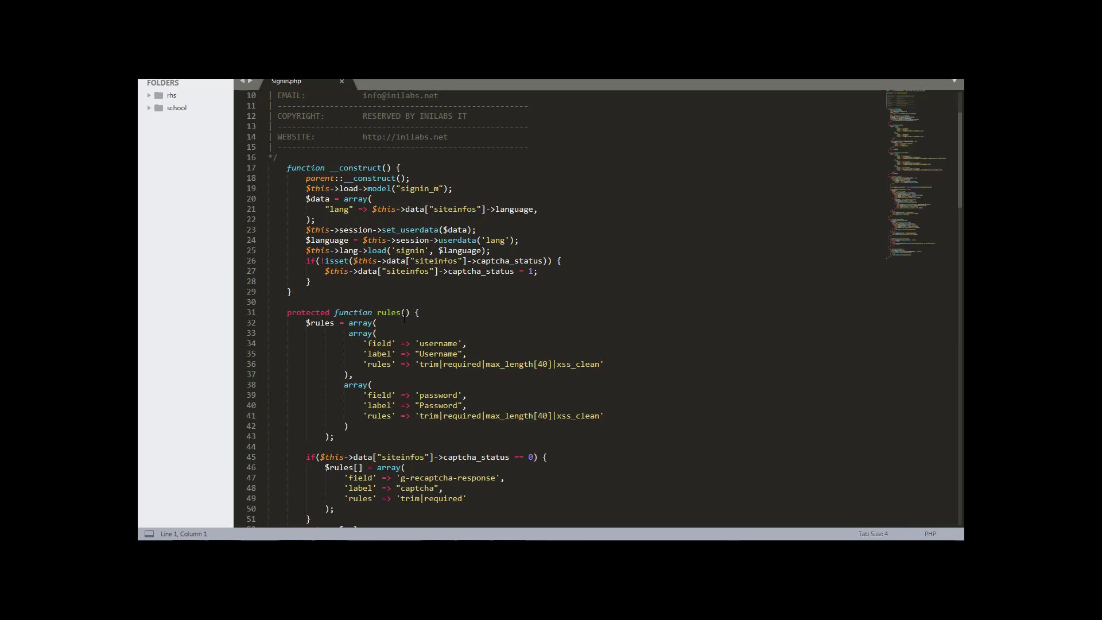
scroll(385, 338, "down", 1)
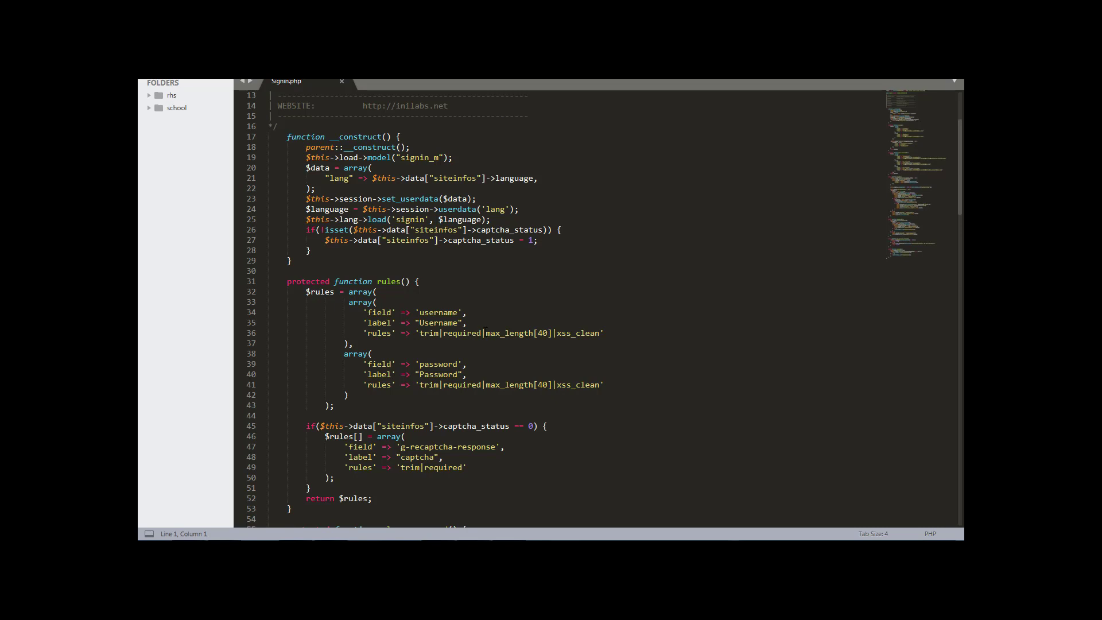
left_click_drag(485, 331, 443, 333)
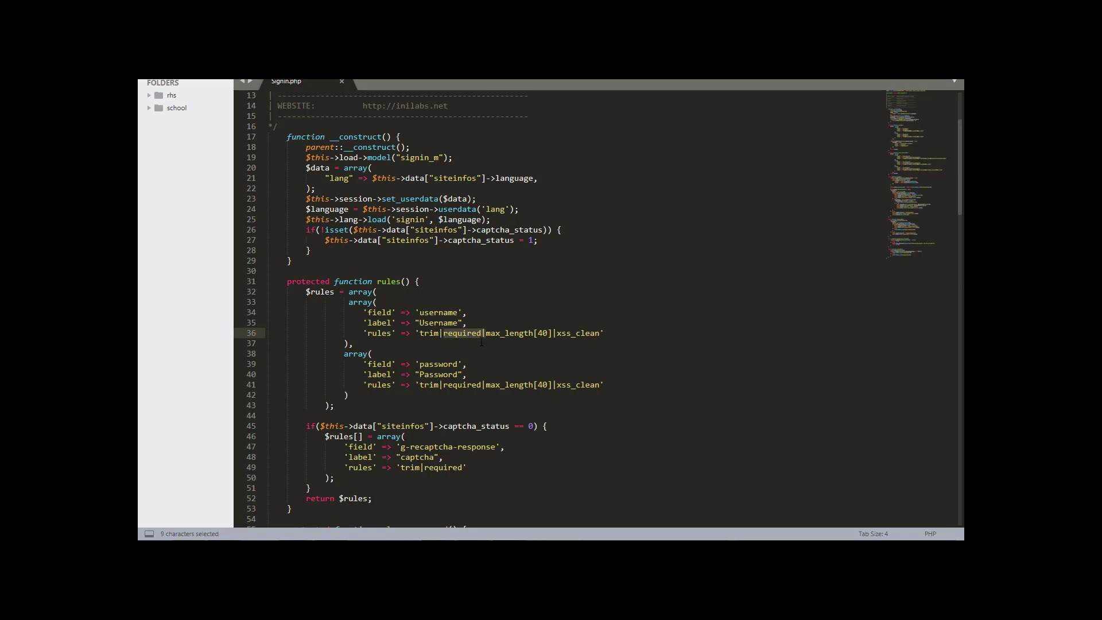
key("BackSpace")
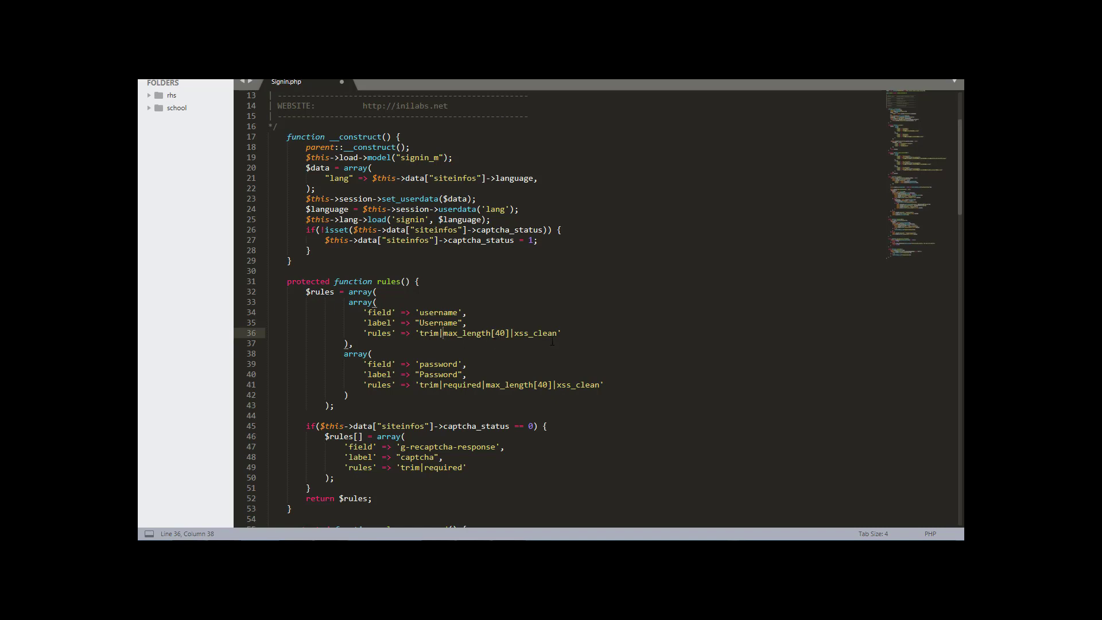
key("ctrl+s")
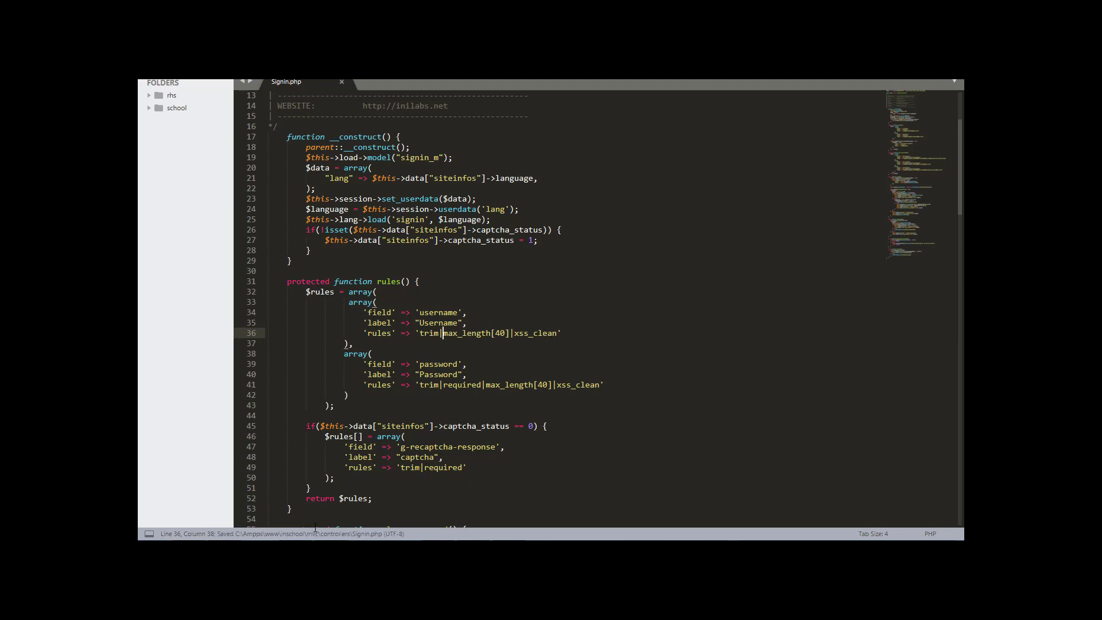
Switch to the browser, submit the sign-in form empty to test the username rule, and dismiss the alert
key("alt+Tab")
left_click(559, 327)
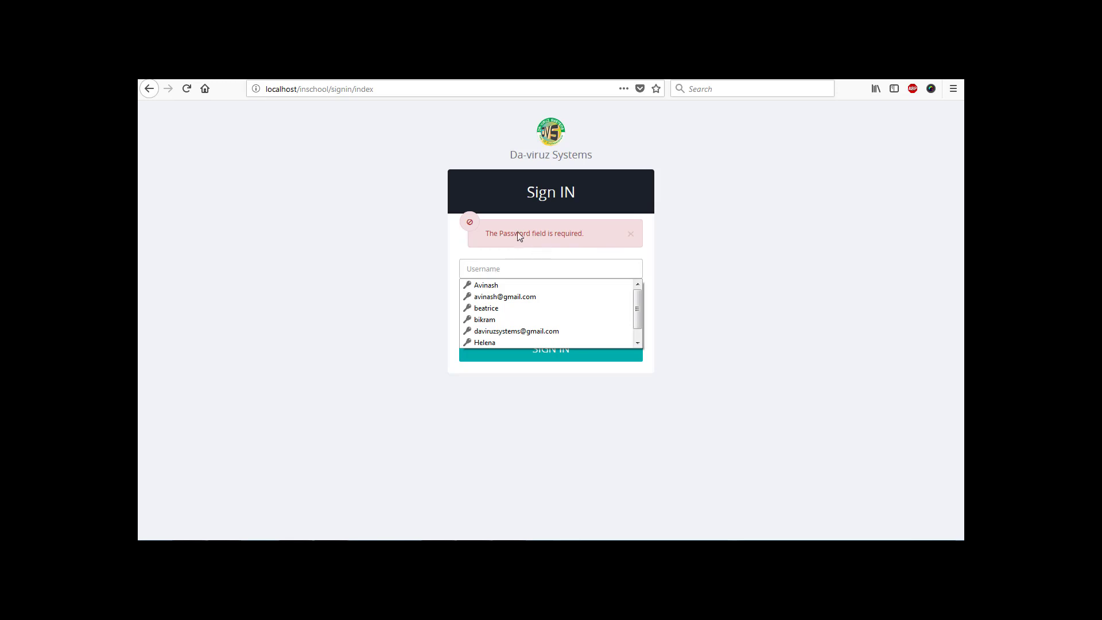
left_click(630, 235)
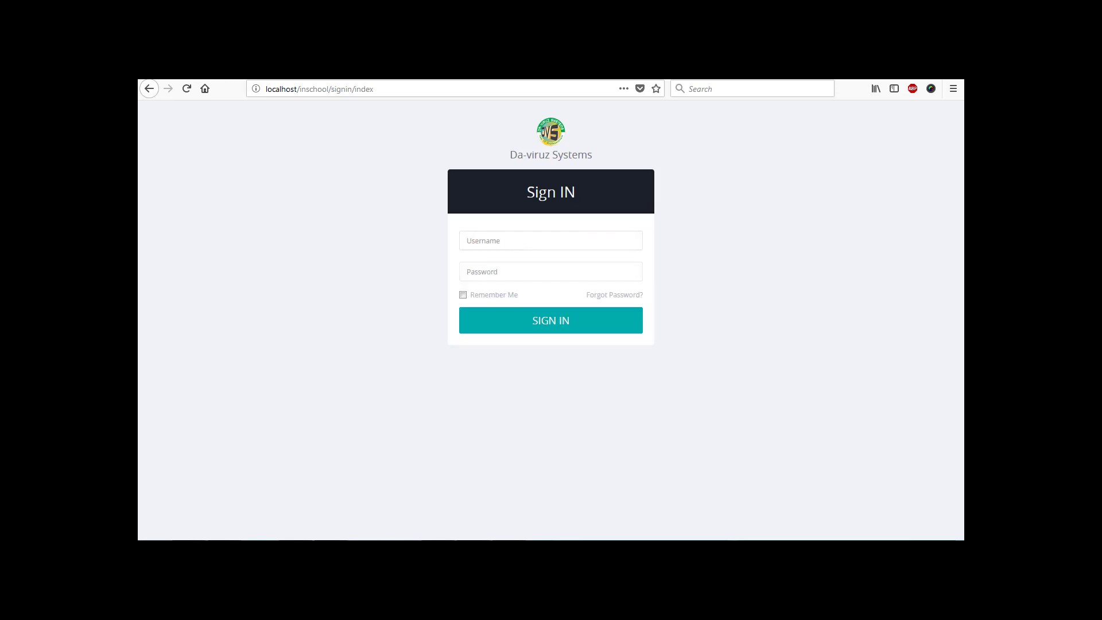
Back in the code editor, remove "required|" from the password field's validation rules and save Signin.php
key("alt+Tab")
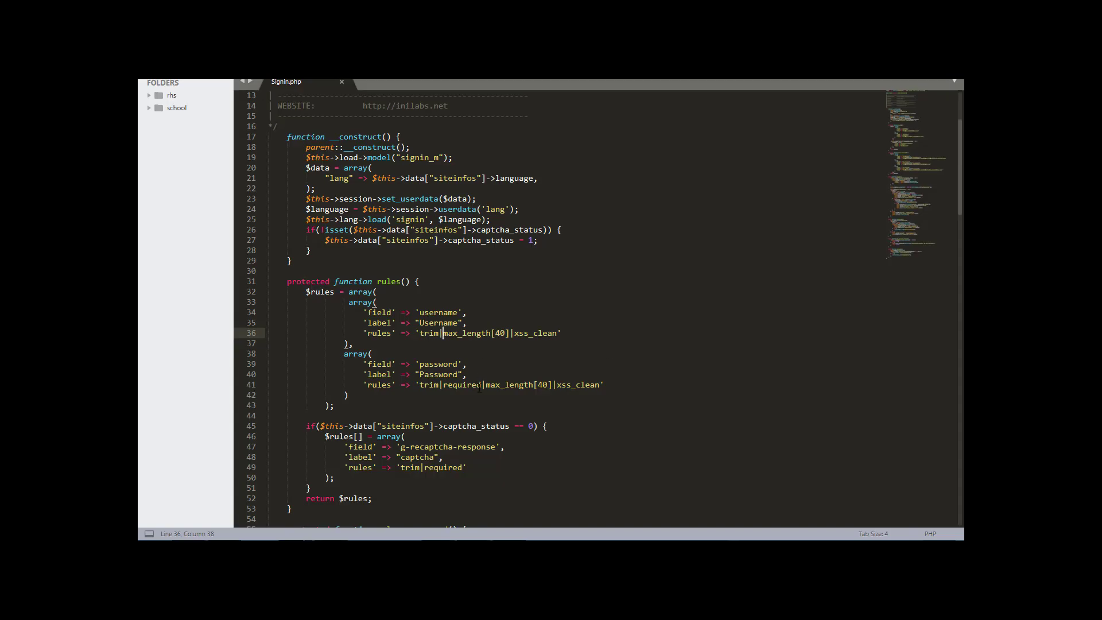
left_click_drag(486, 384, 443, 384)
key("BackSpace")
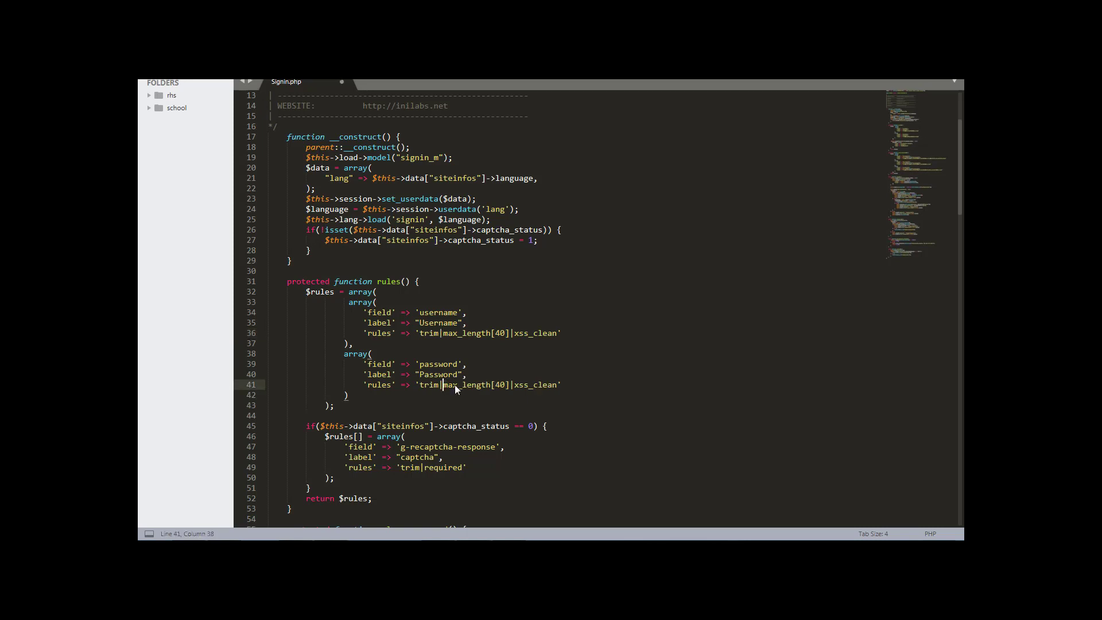
key("ctrl+s")
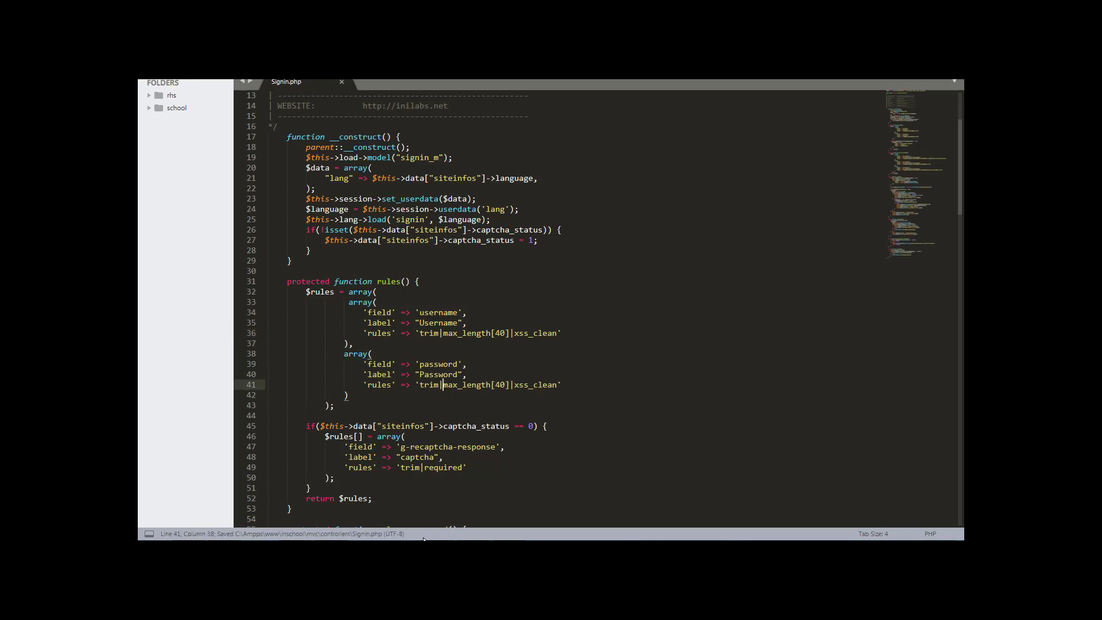
Switch to the browser and submit the empty sign-in form to test the changed password rule
key("alt+Tab")
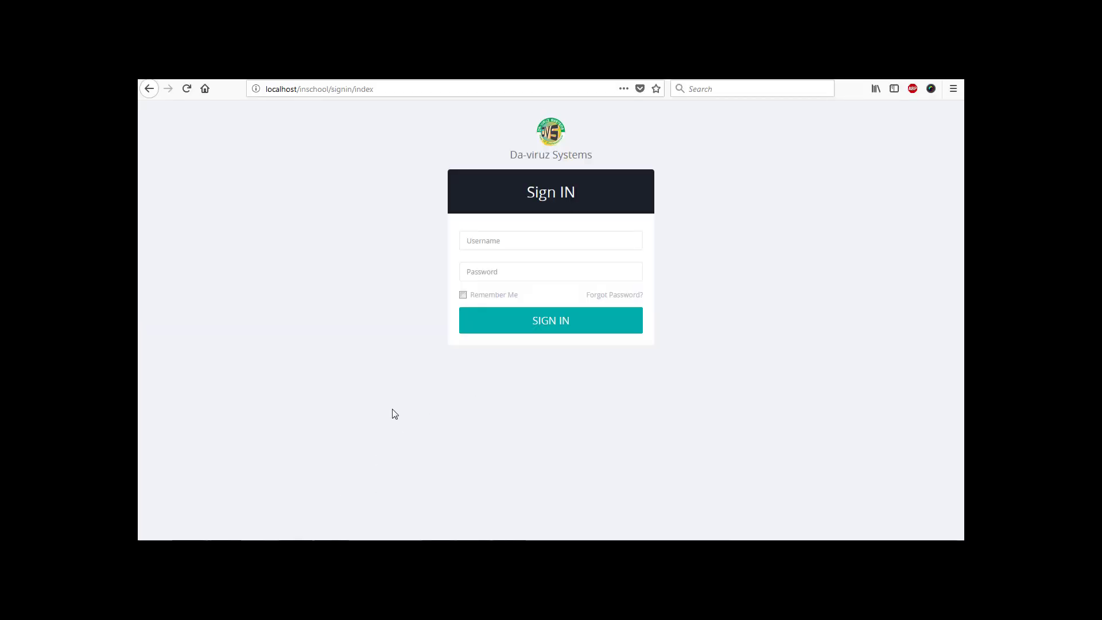
left_click(521, 325)
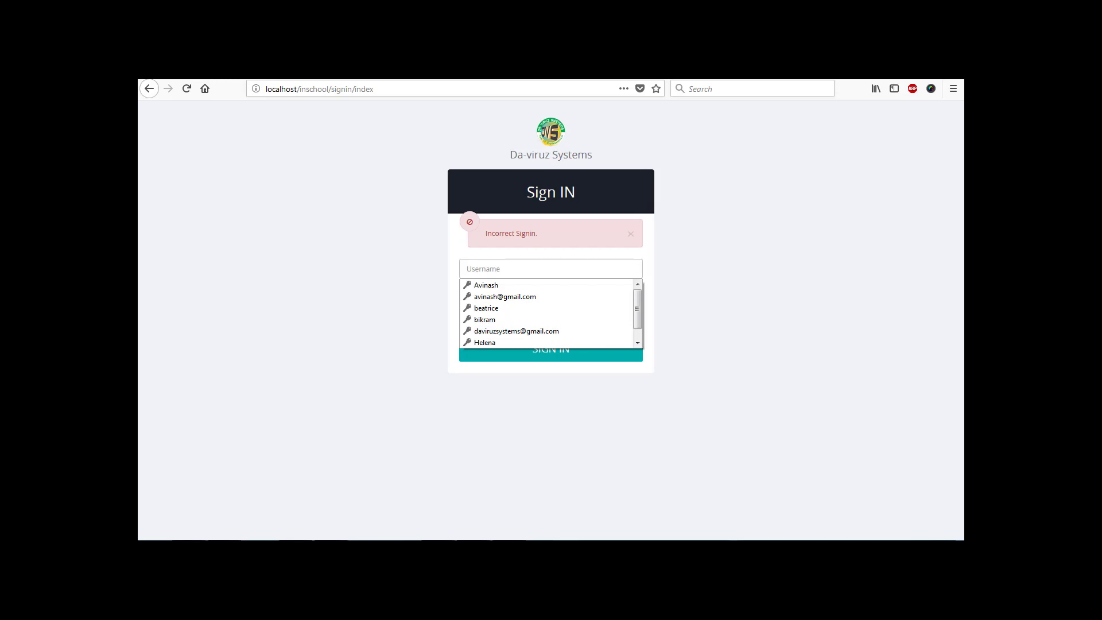
Return to Windows Explorer and look through the PHP files in the controllers folder
left_click(248, 533)
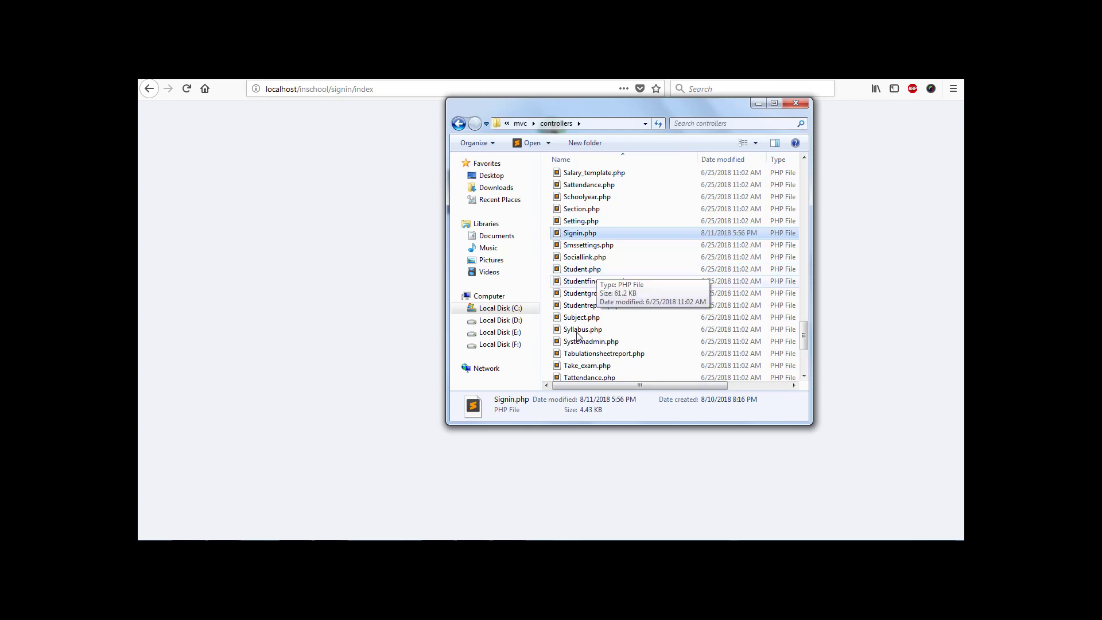
scroll(608, 304, "up", 4)
scroll(615, 287, "up", 7)
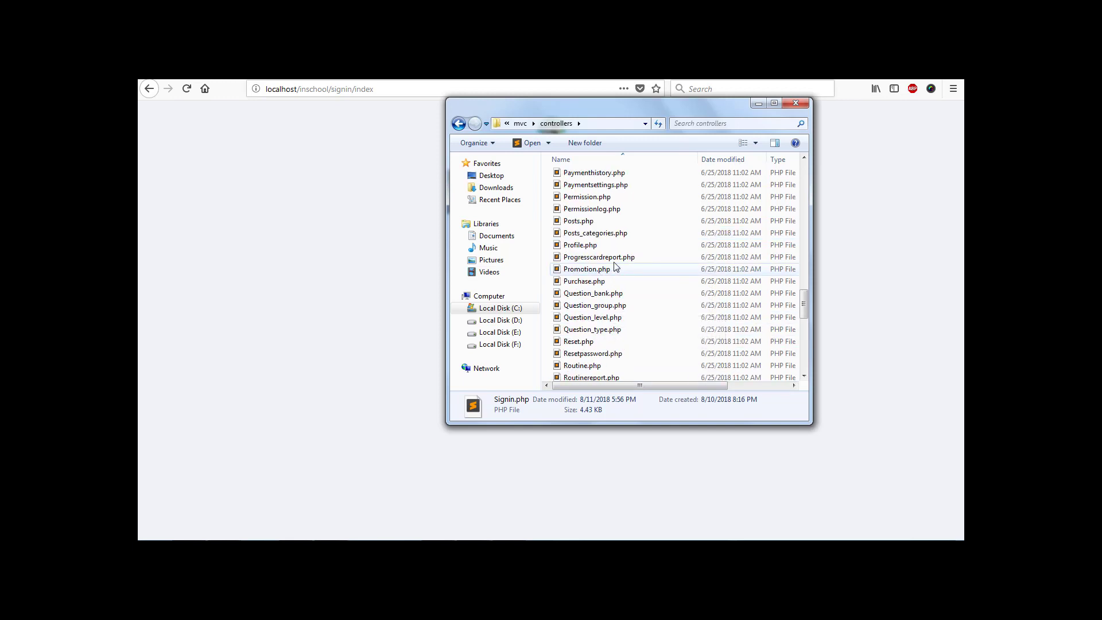
scroll(620, 226, "up", 3)
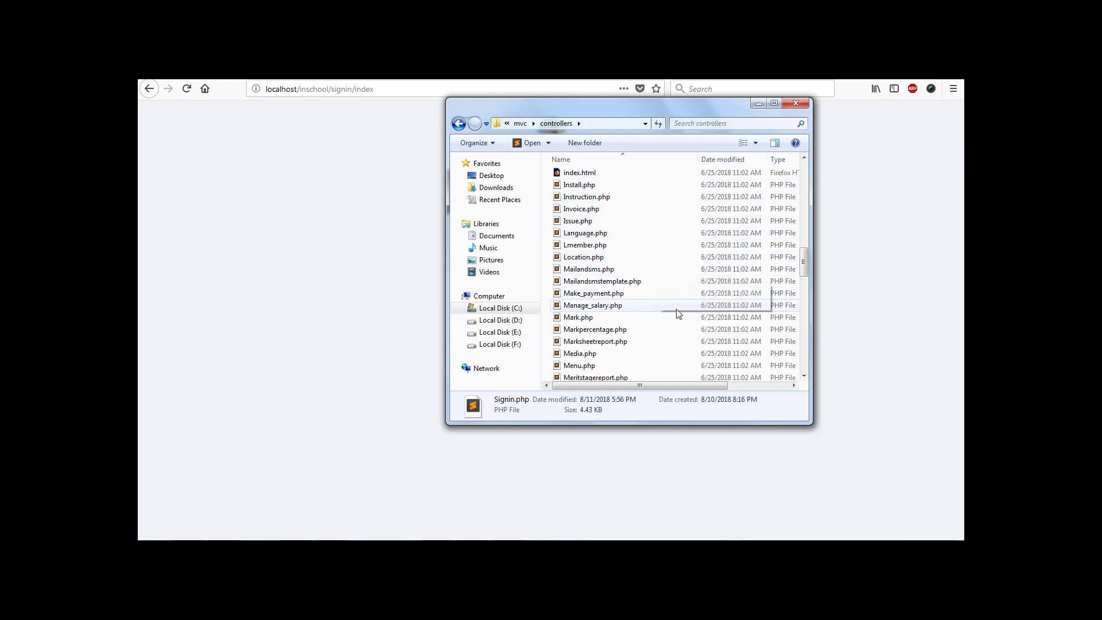
scroll(608, 279, "down", 3)
scroll(608, 279, "down", 8)
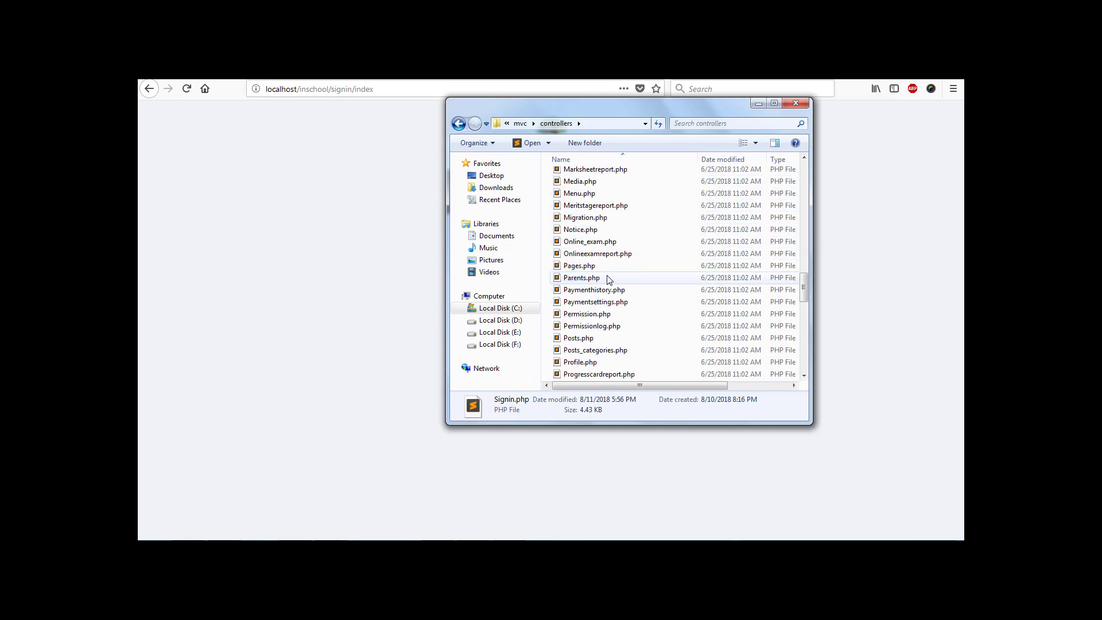
scroll(608, 279, "down", 6)
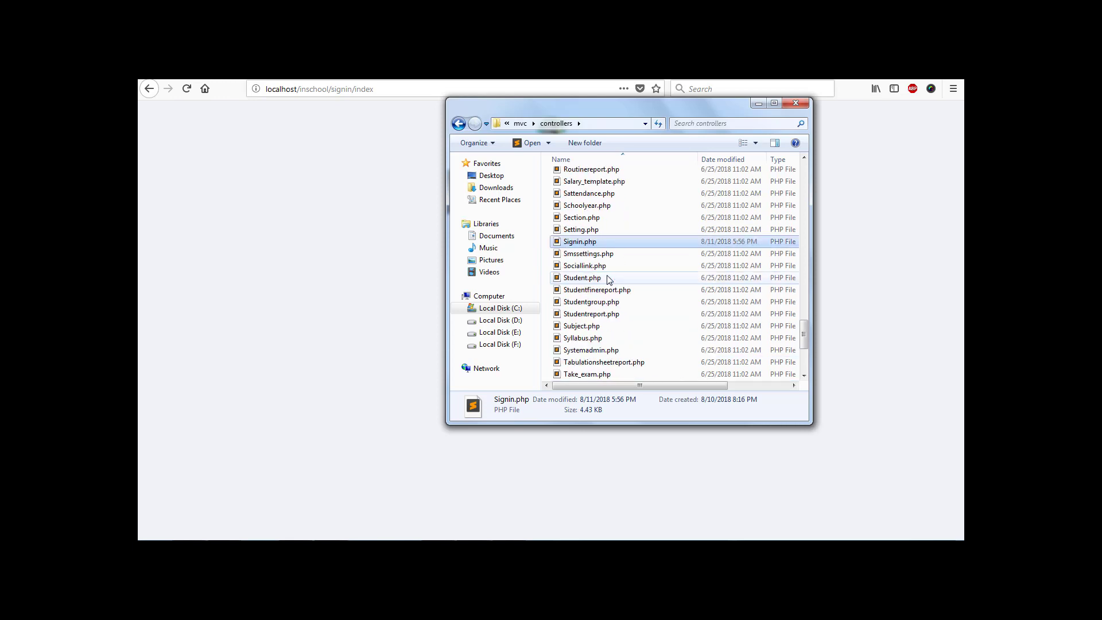